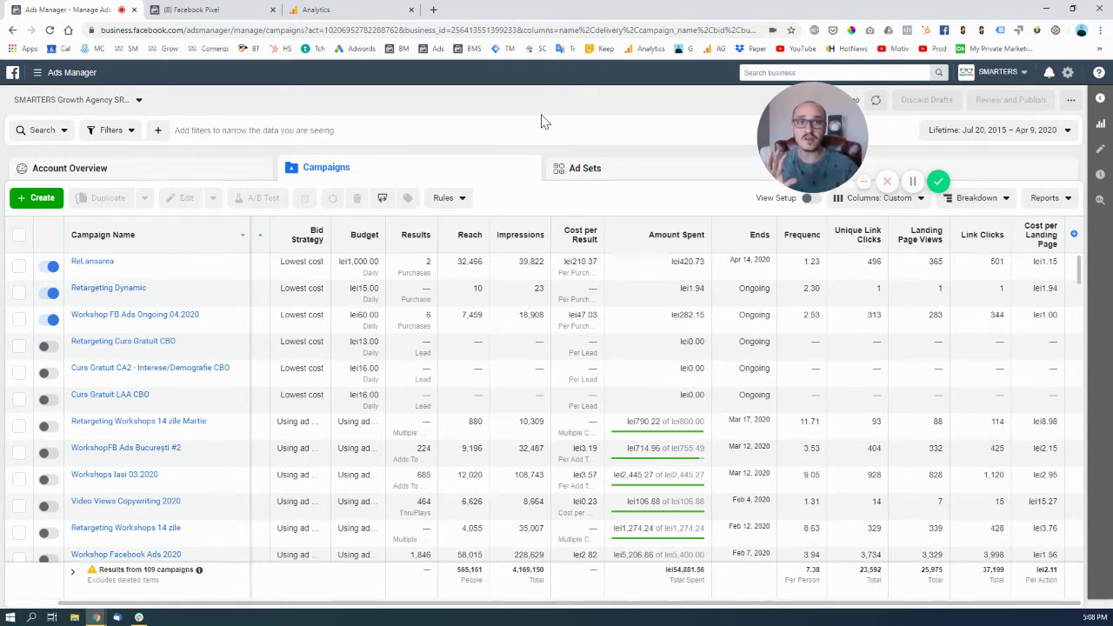
Open Test Events for the SMARTERS Pixel in Events Manager, load smarters.ro in a separate browser tab, and check the received activity
left_click(51, 76)
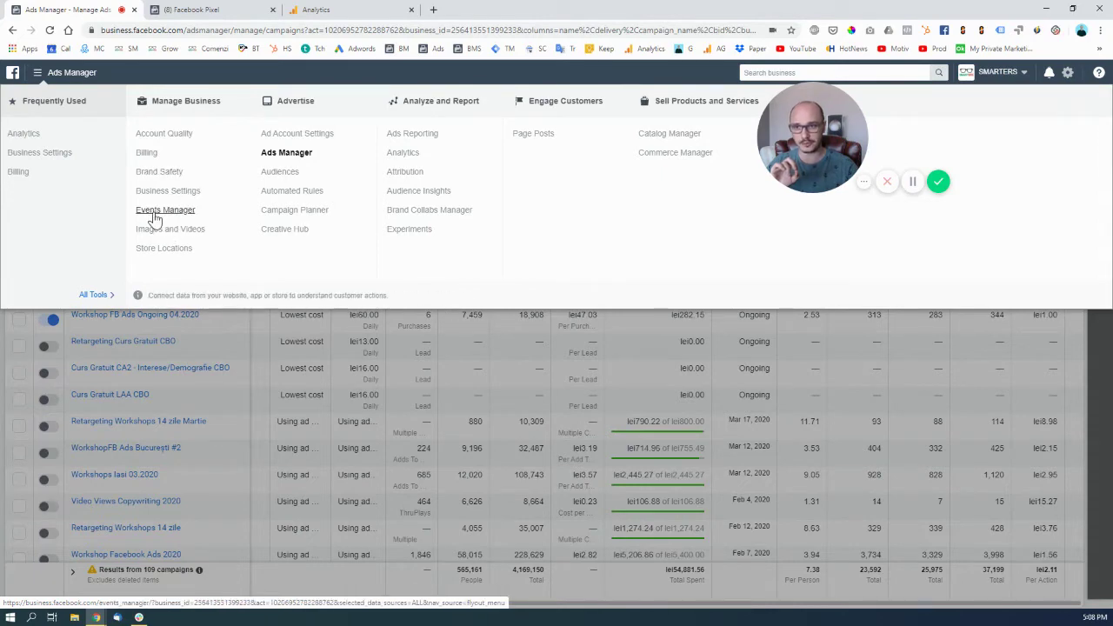
left_click(178, 10)
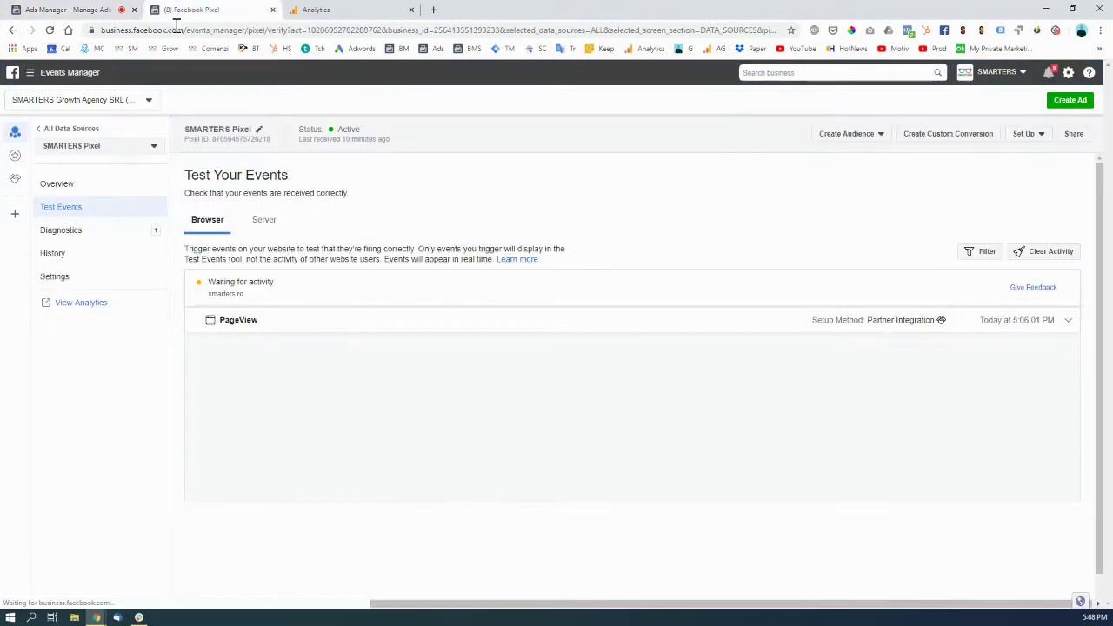
left_click(89, 191)
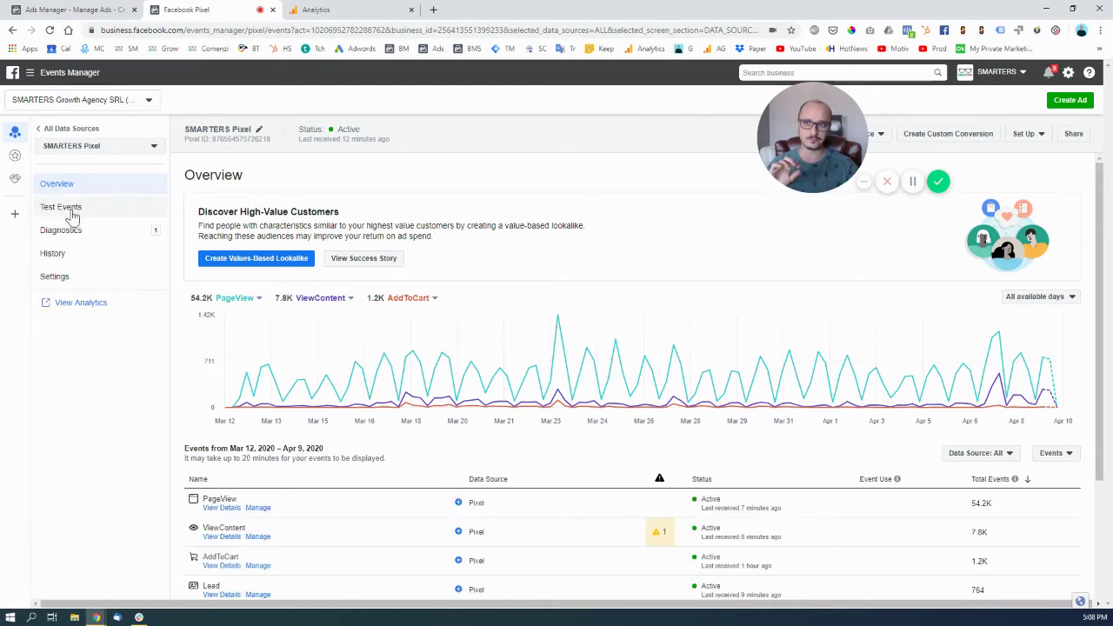
left_click(71, 213)
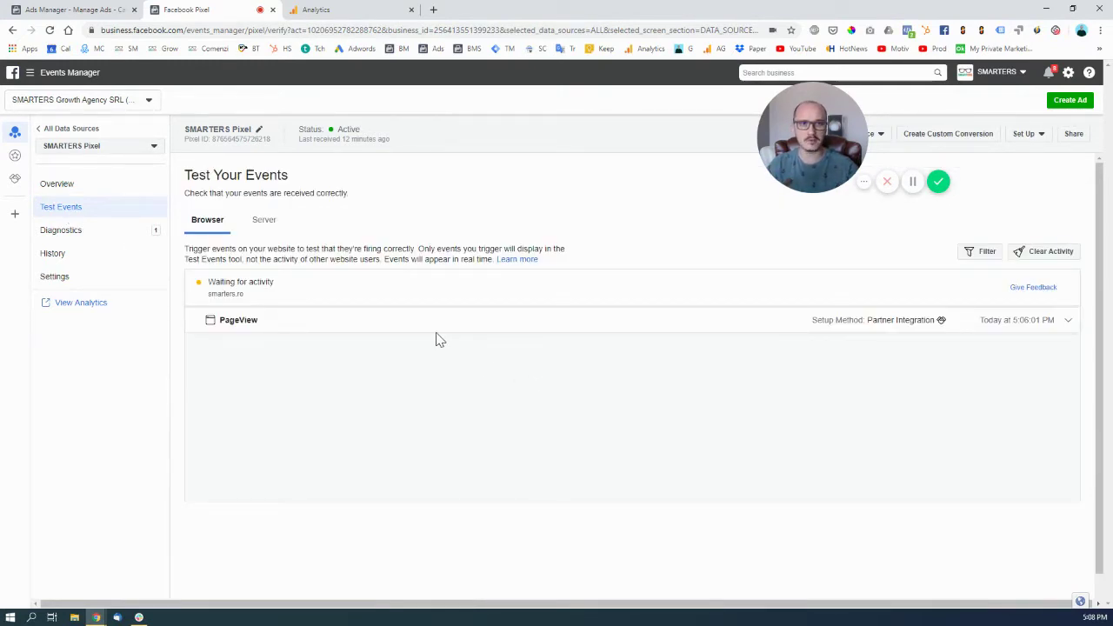
left_click(433, 10)
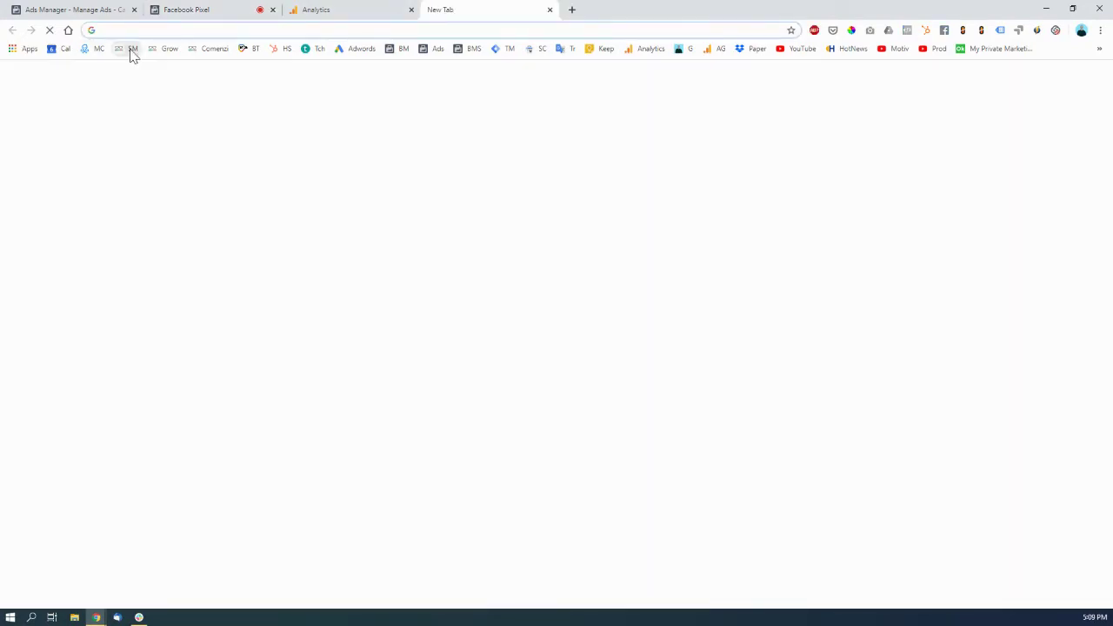
left_click(181, 9)
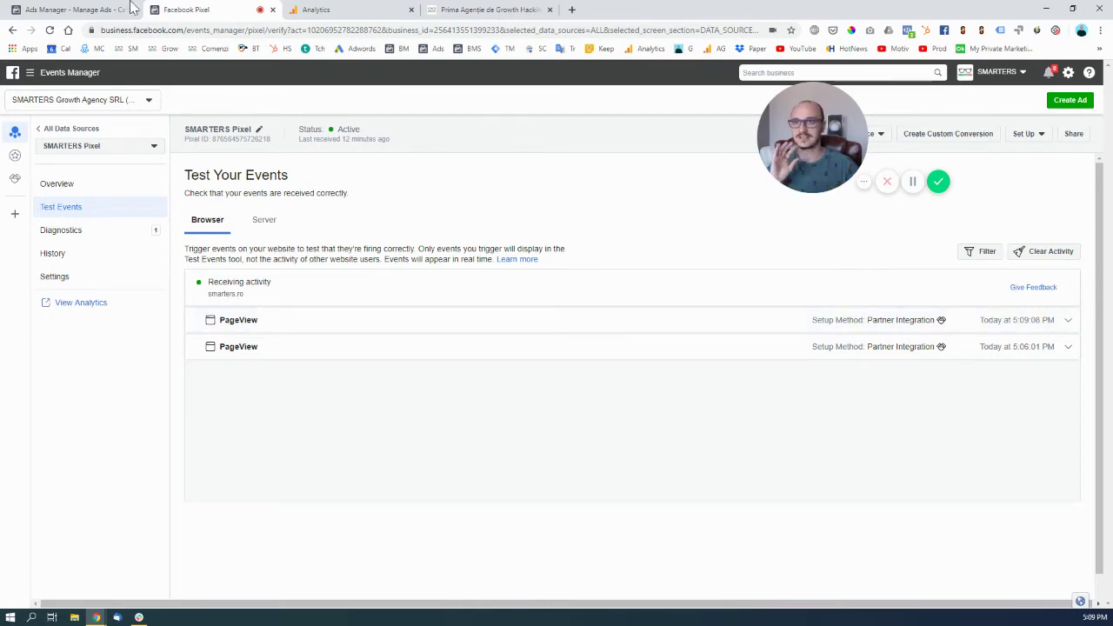
Return to the Ads Manager campaigns table and add the Leads total metric to its customized columns
left_click(55, 9)
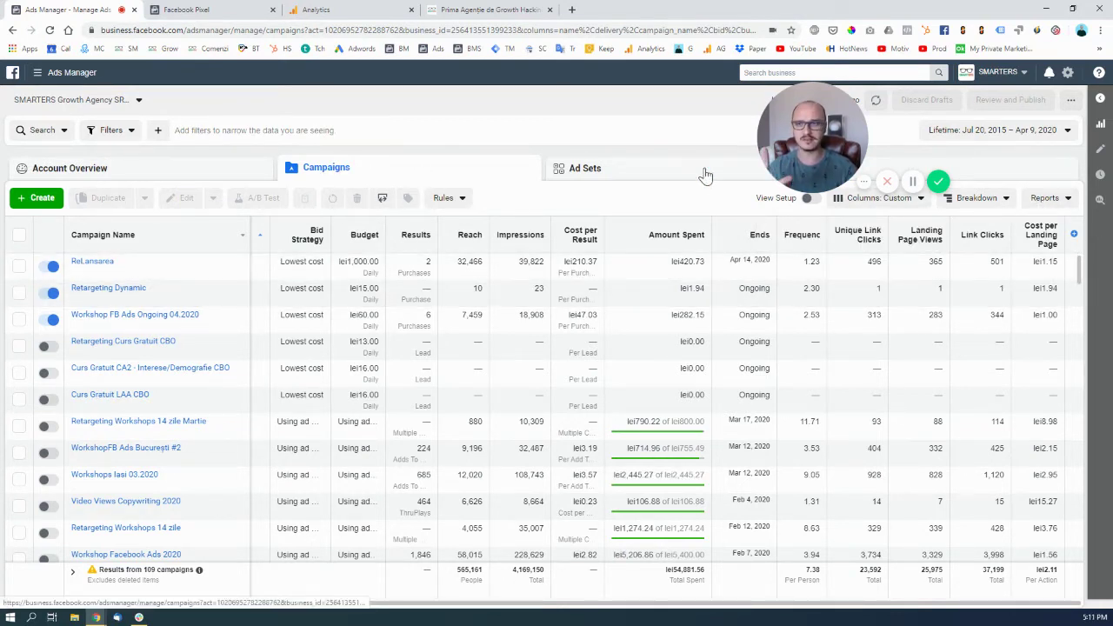
left_click(1075, 237)
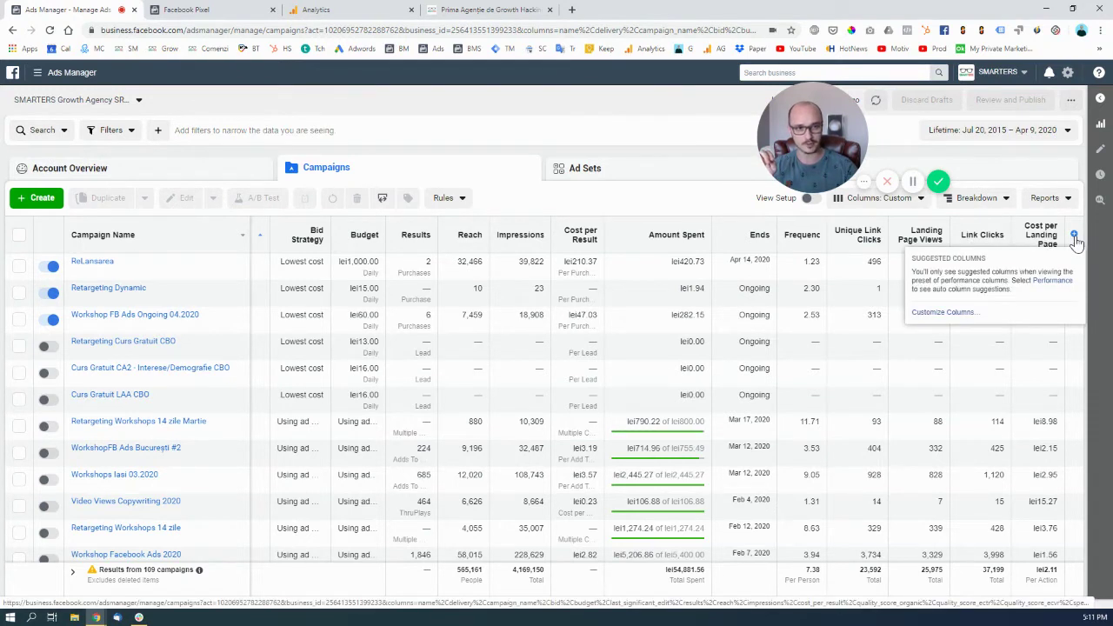
left_click(938, 312)
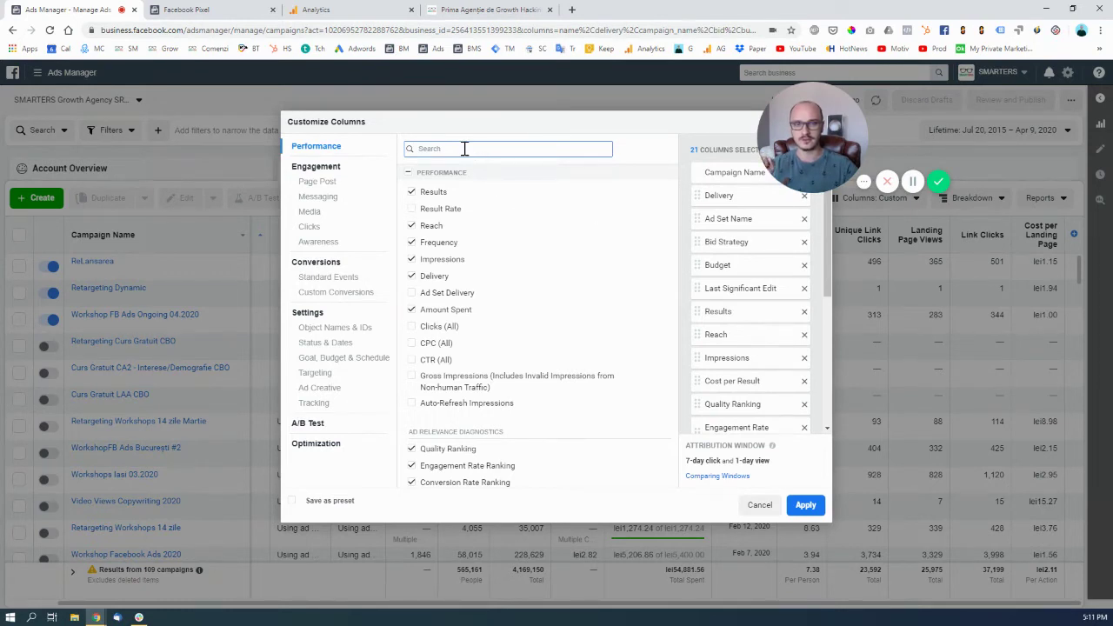
type("lead")
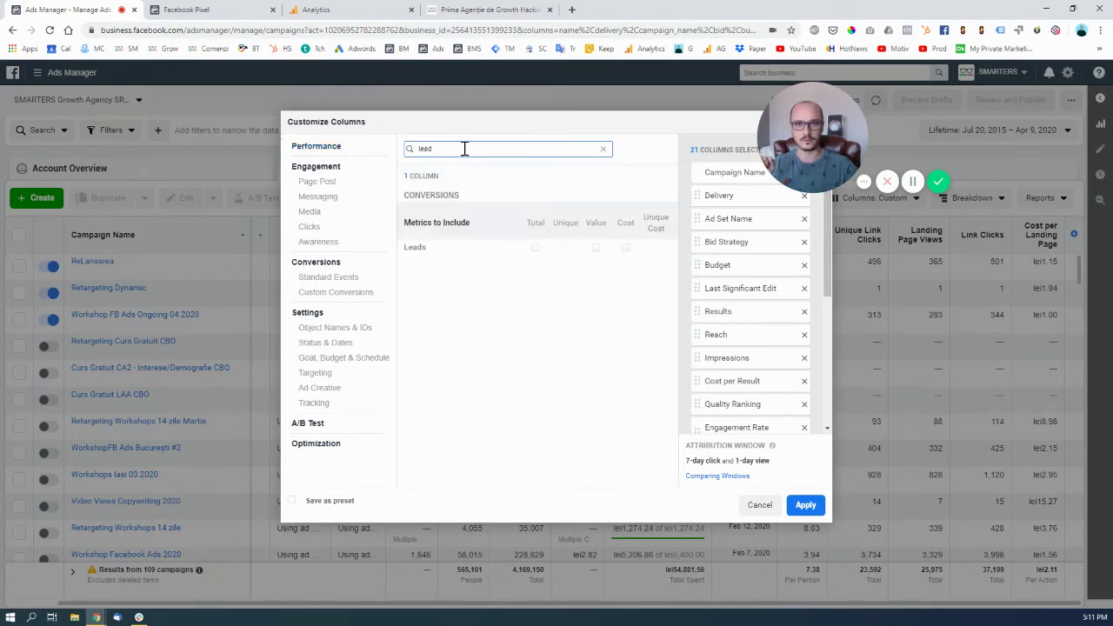
left_click(534, 249)
Deselect Website Leads, Offline Leads and On-Facebook Leads under the Leads column
scroll(777, 294, "down", 3)
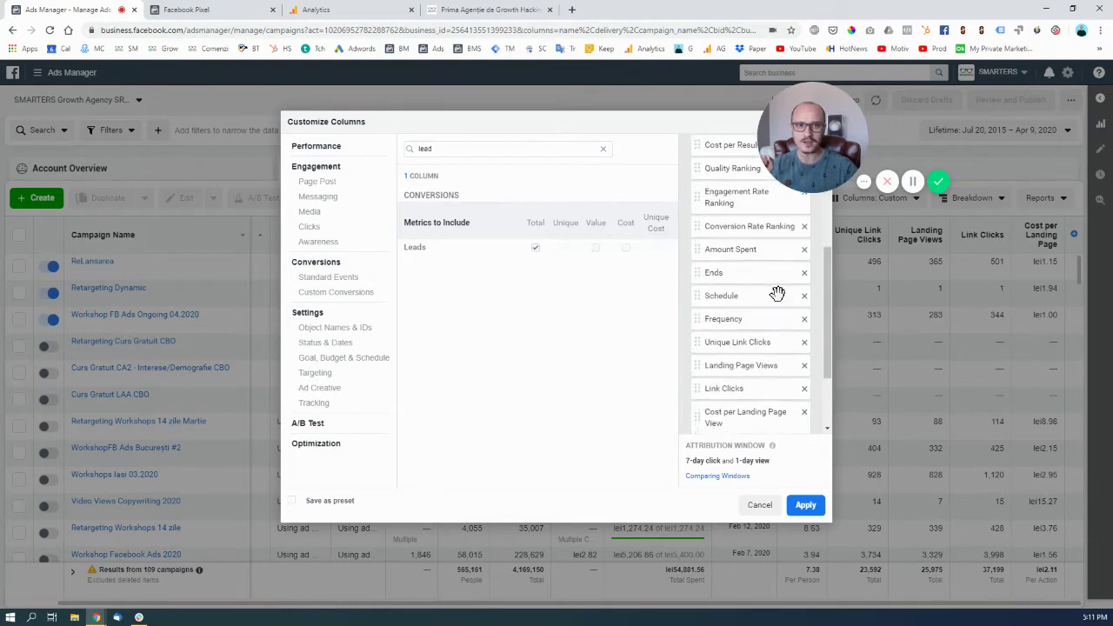
scroll(777, 294, "down", 1)
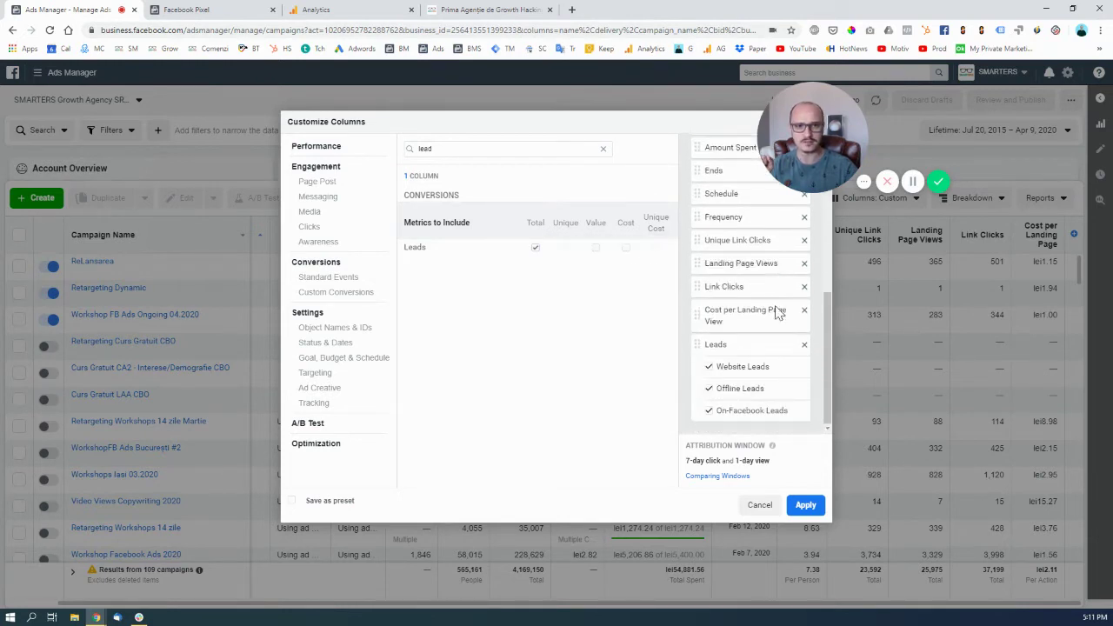
left_click(709, 368)
left_click(710, 389)
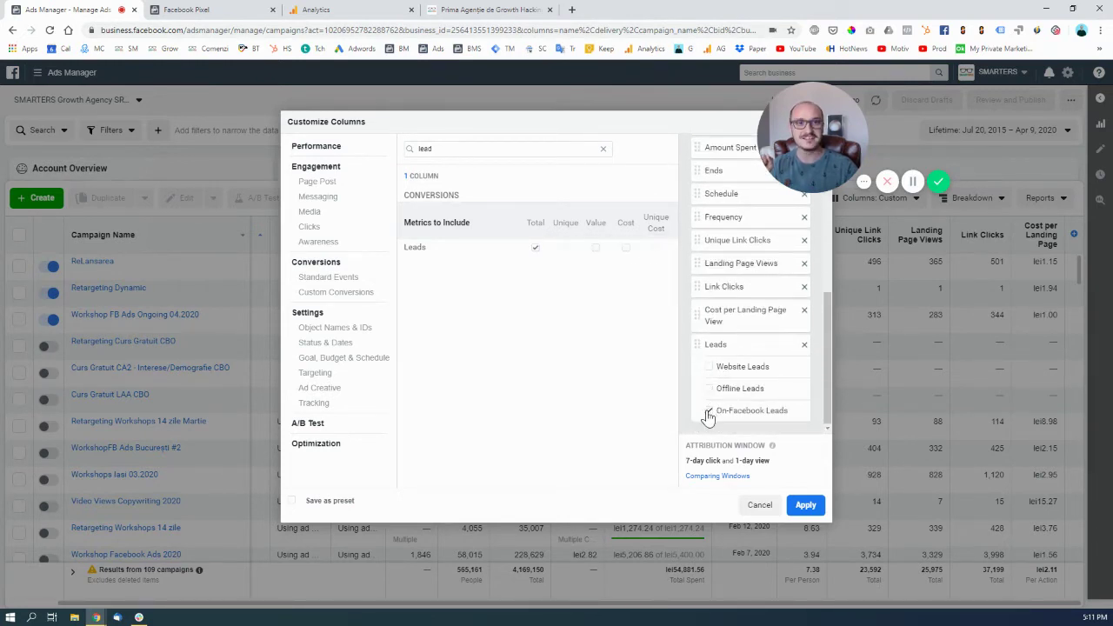
left_click(709, 413)
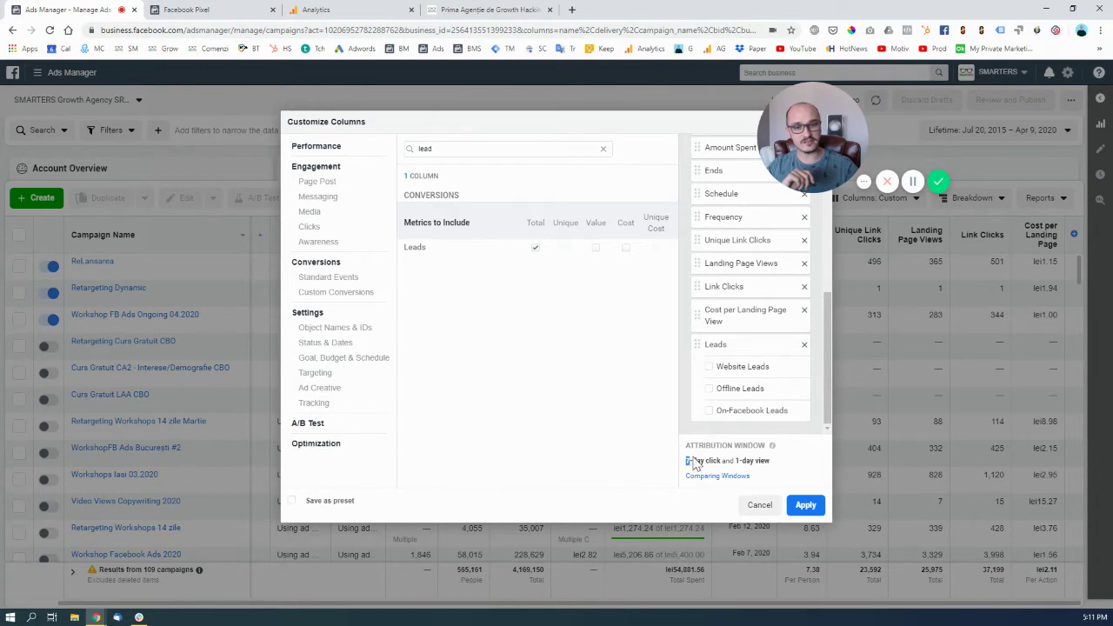
Add 1-day view, 7-day click and 28-day click as comparing attribution windows and apply the column setup
left_click_drag(691, 461, 772, 467)
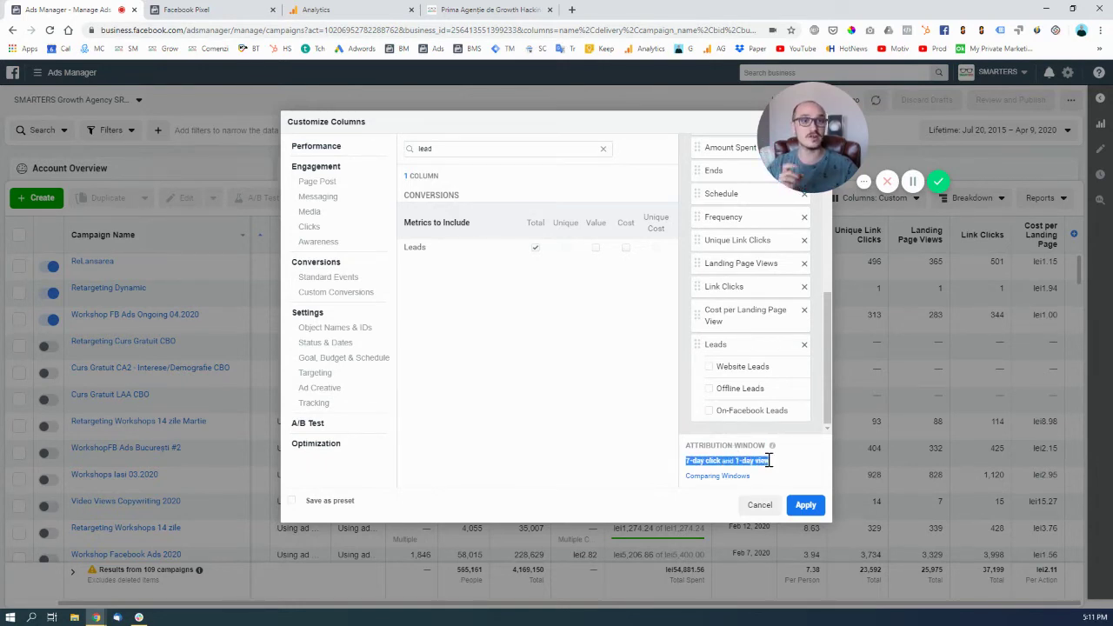
left_click(732, 484)
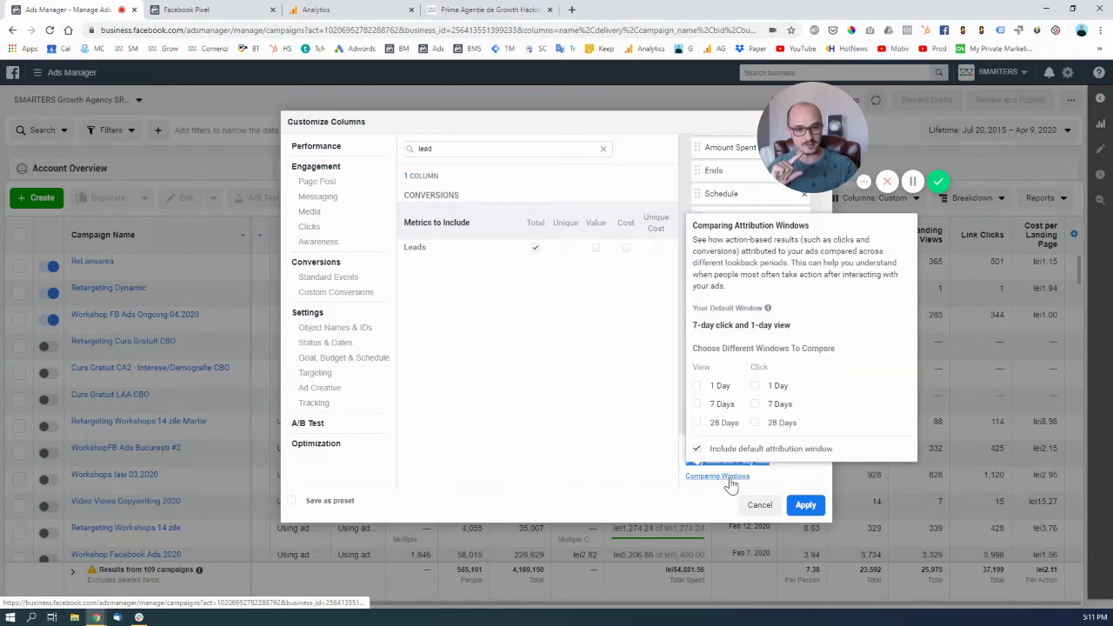
left_click(693, 385)
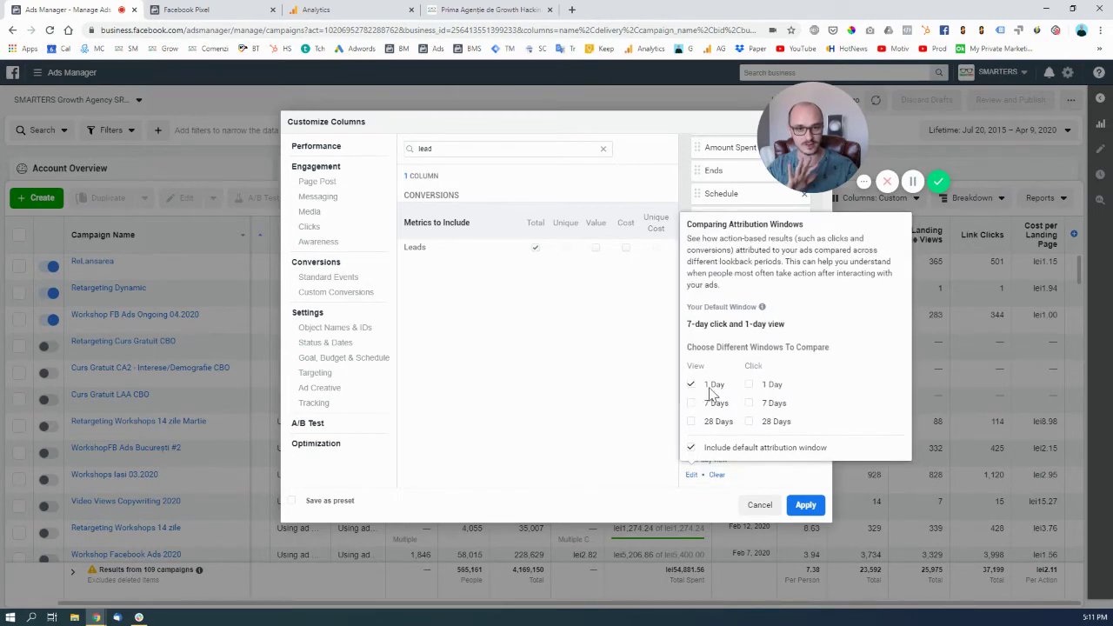
left_click(749, 423)
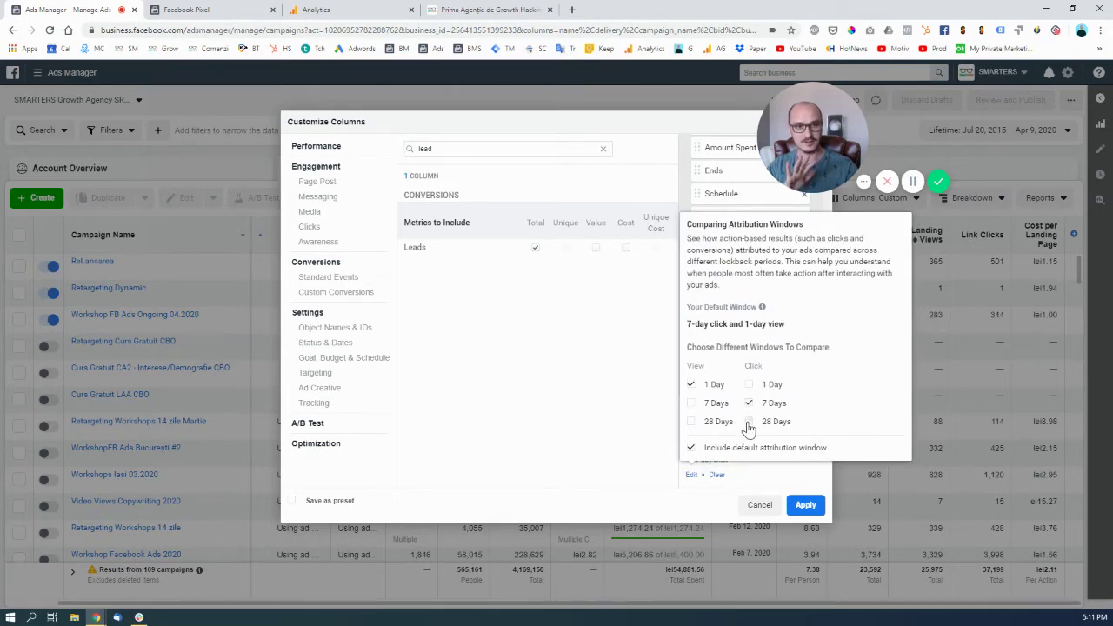
left_click(806, 478)
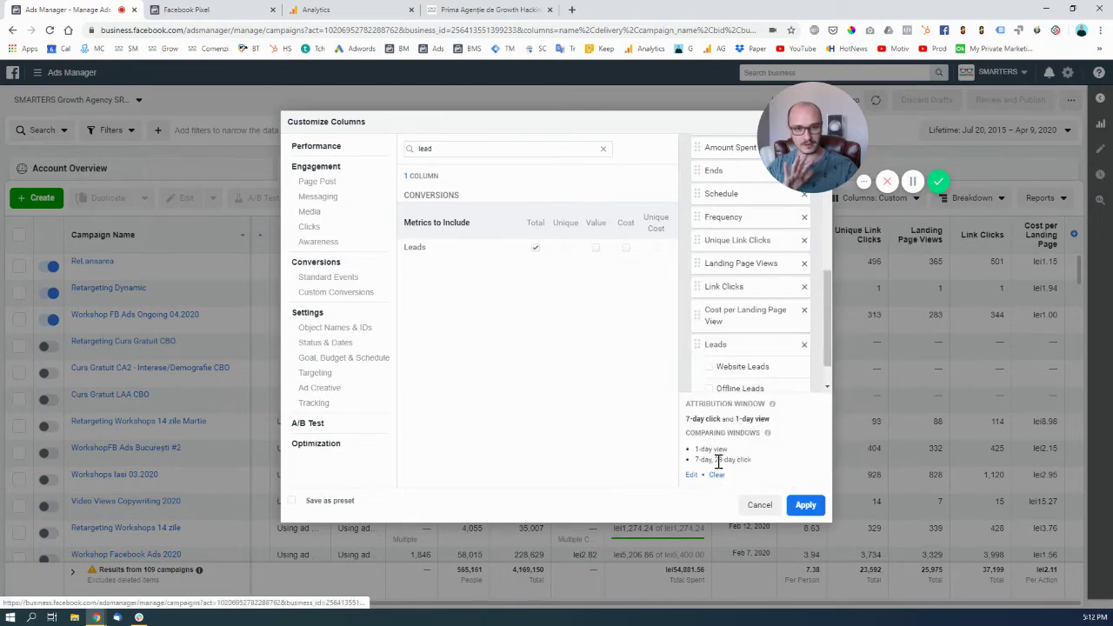
left_click(798, 512)
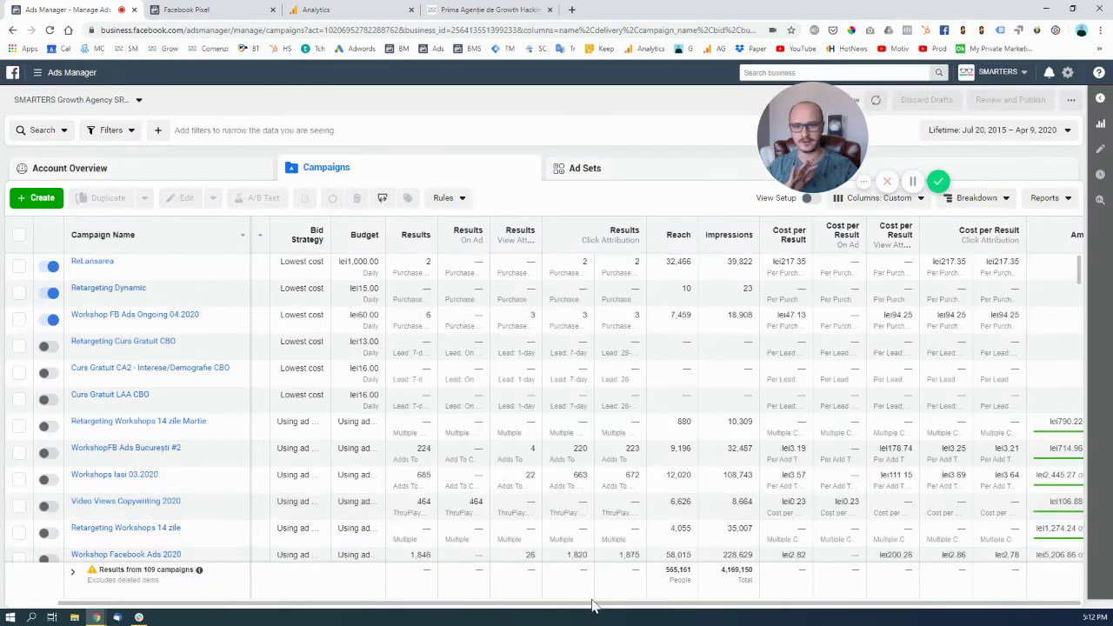
Compare leads by 1-day view, 7-day click and 28-day click attribution for ReLansarea, Workshops Iasi 03.2020 and the older campaigns
left_click_drag(604, 604, 1106, 613)
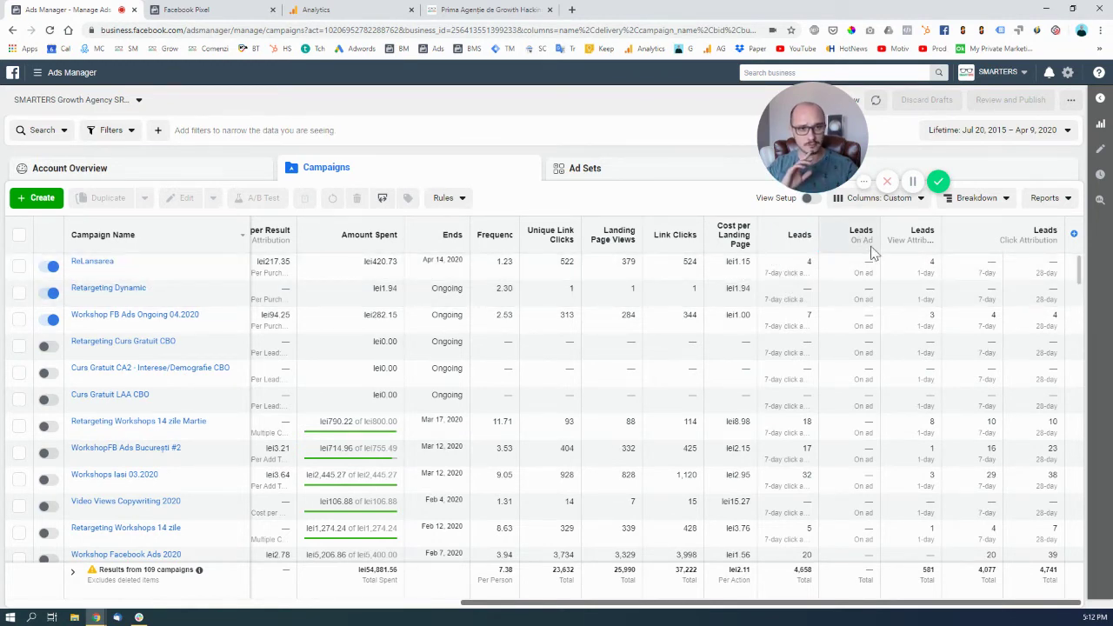
double_click(931, 262)
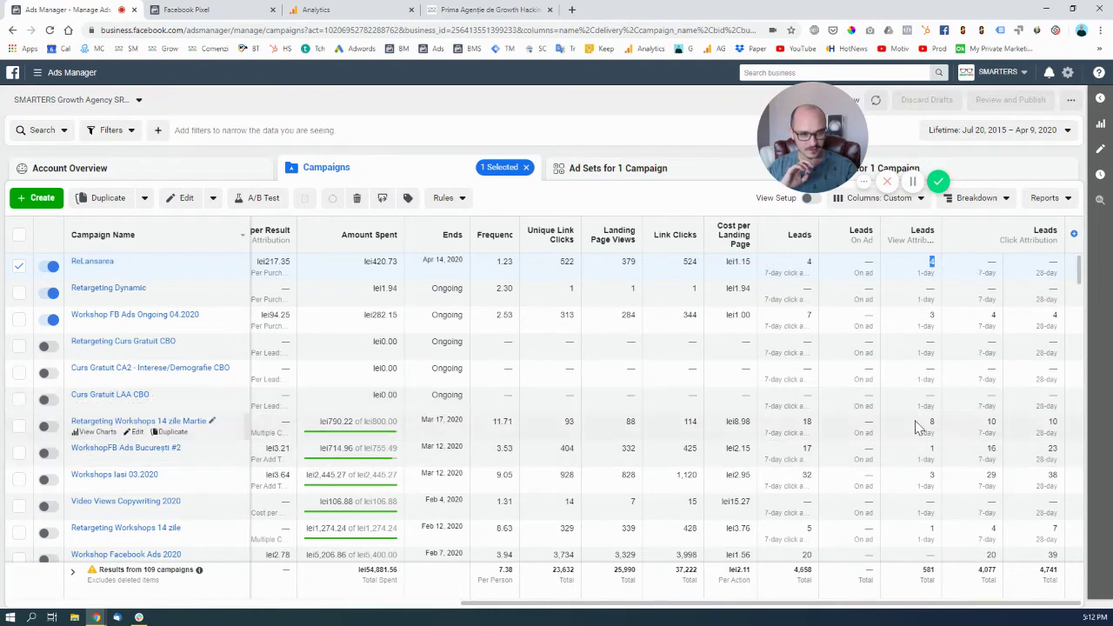
double_click(932, 477)
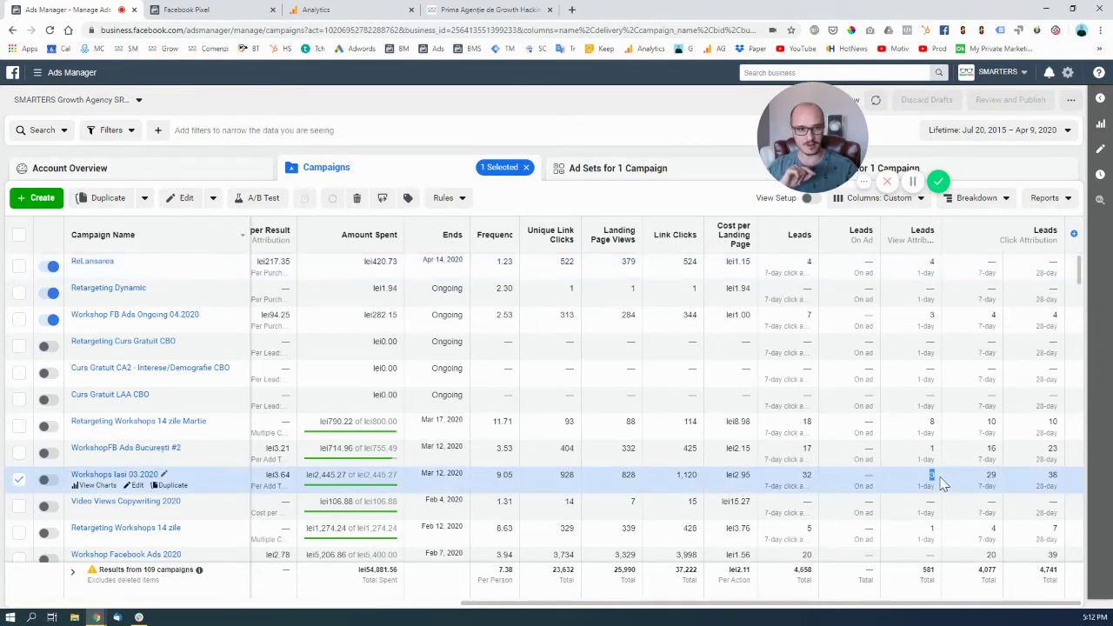
left_click(991, 477)
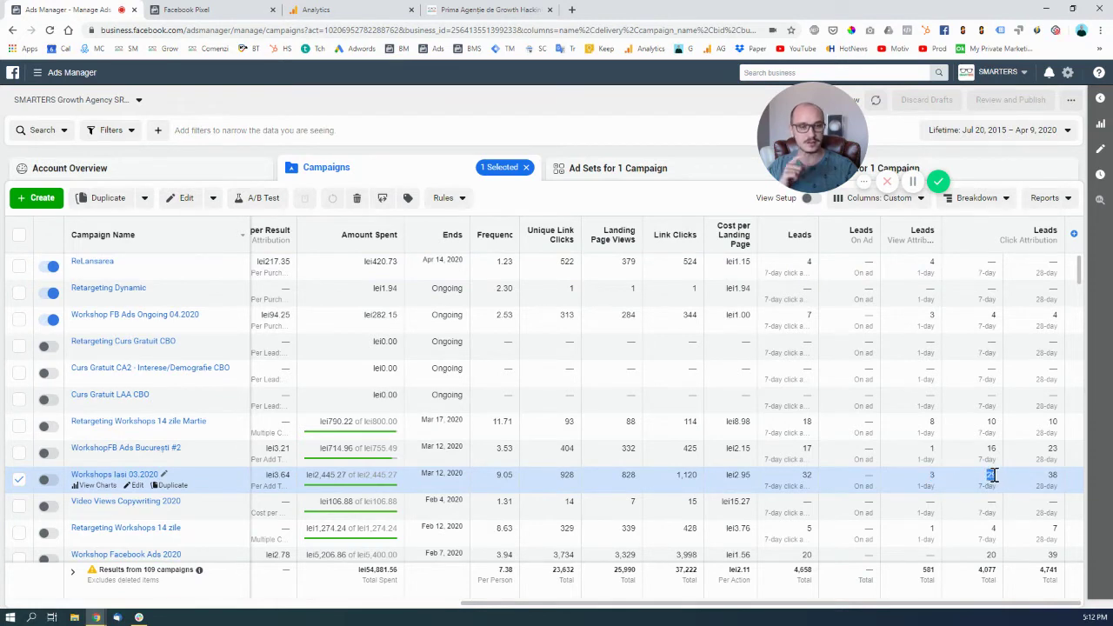
double_click(991, 475)
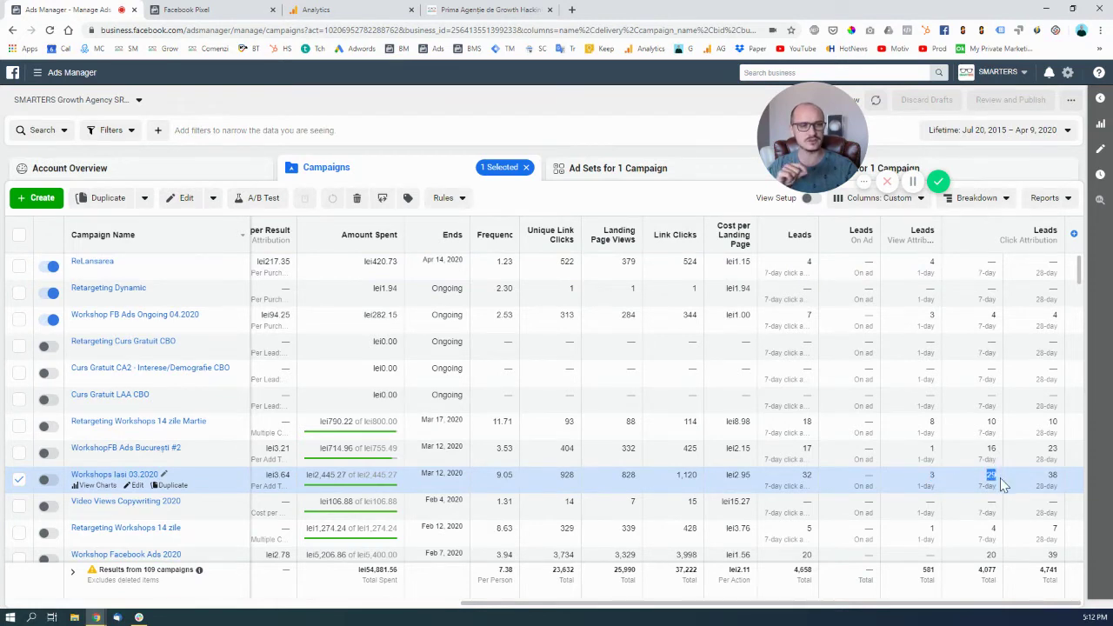
left_click(1053, 474)
double_click(1053, 474)
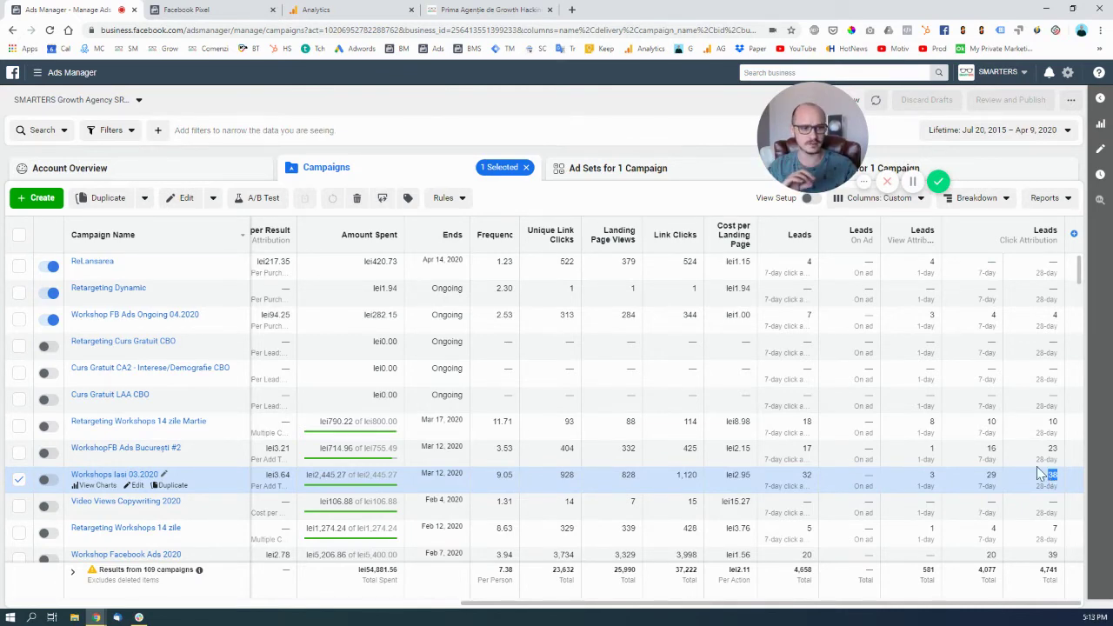
scroll(1040, 465, "down", 4)
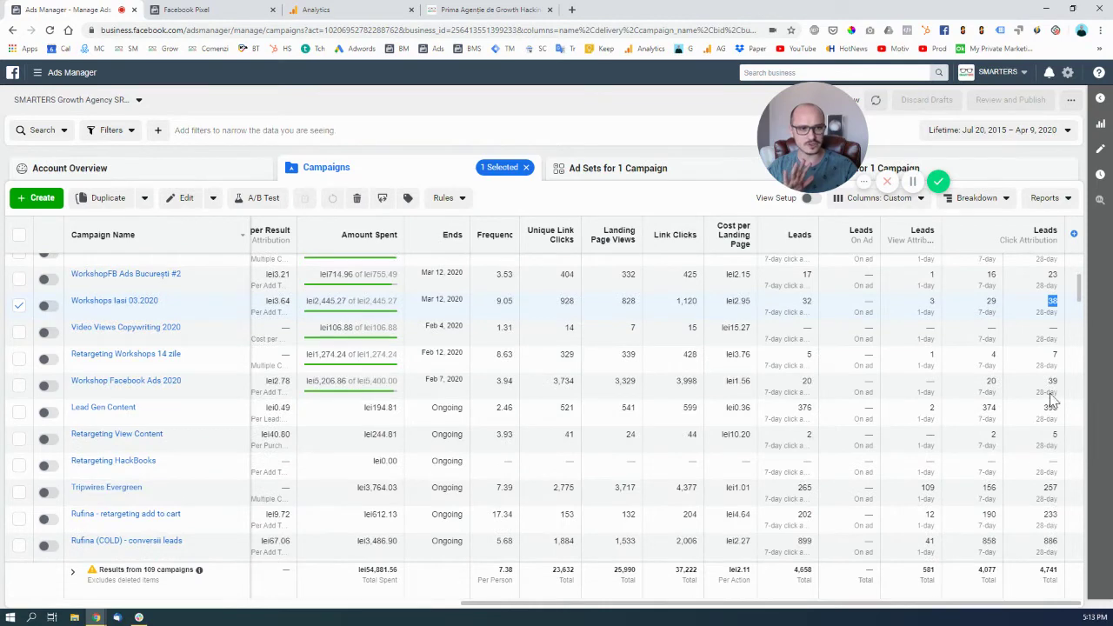
scroll(1055, 401, "down", 8)
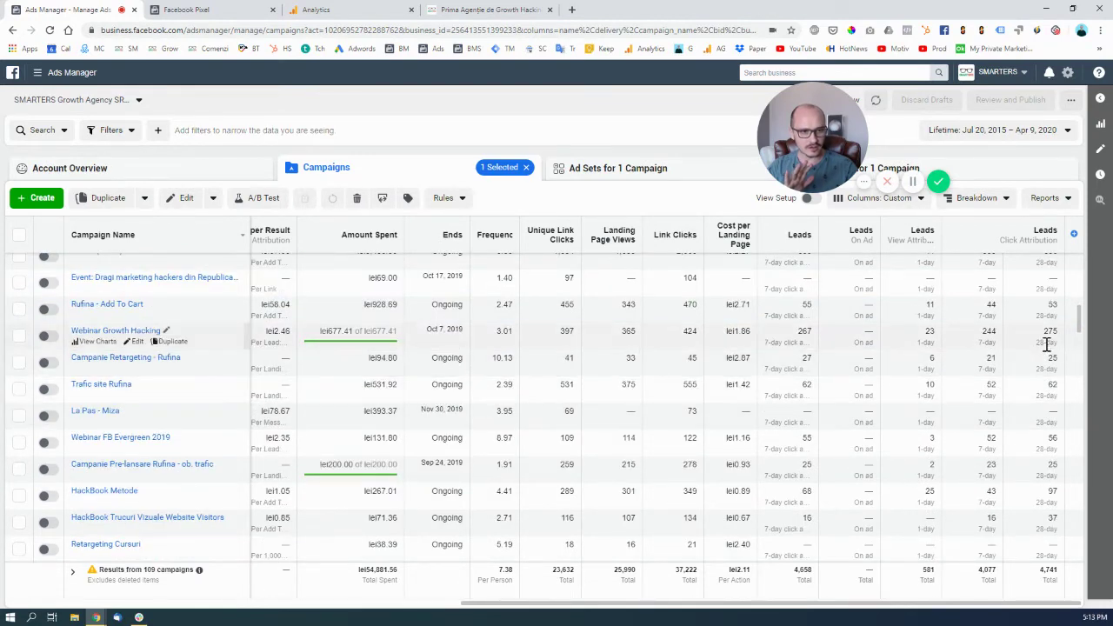
scroll(1052, 340, "up", 2)
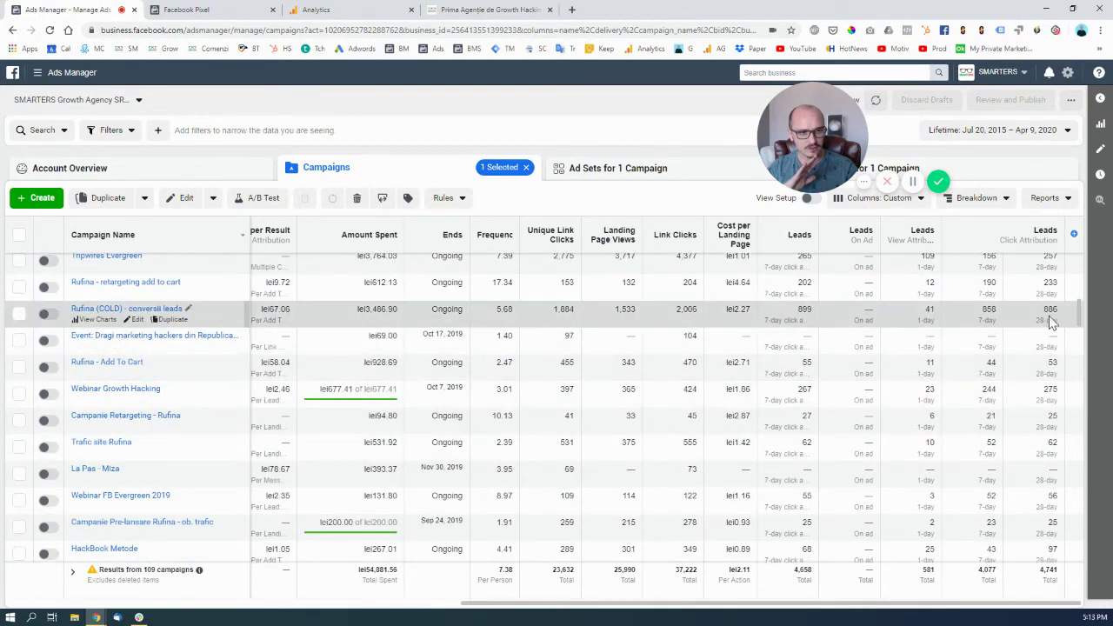
scroll(1052, 335, "up", 2)
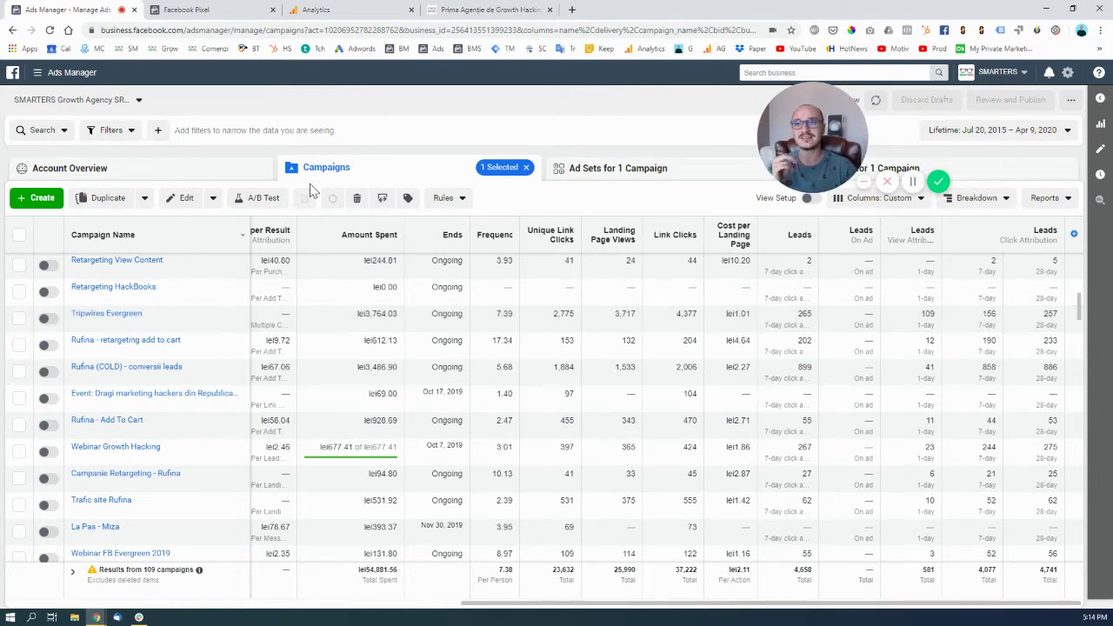
Open the ad account settings and bring up the attribution window's click and view options for editing
left_click(67, 74)
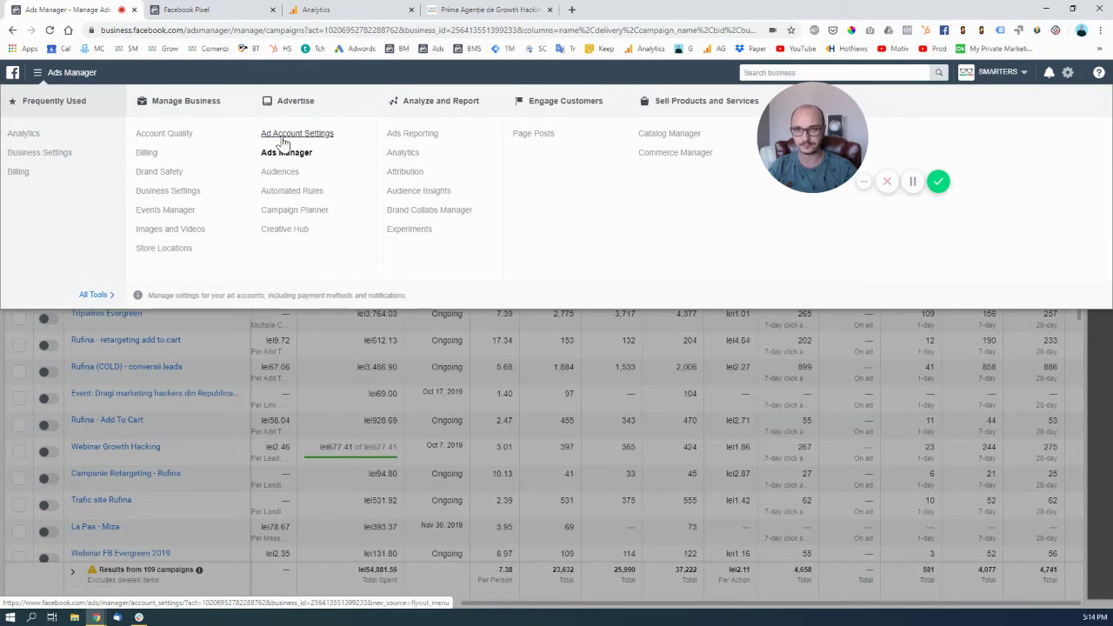
left_click(284, 134)
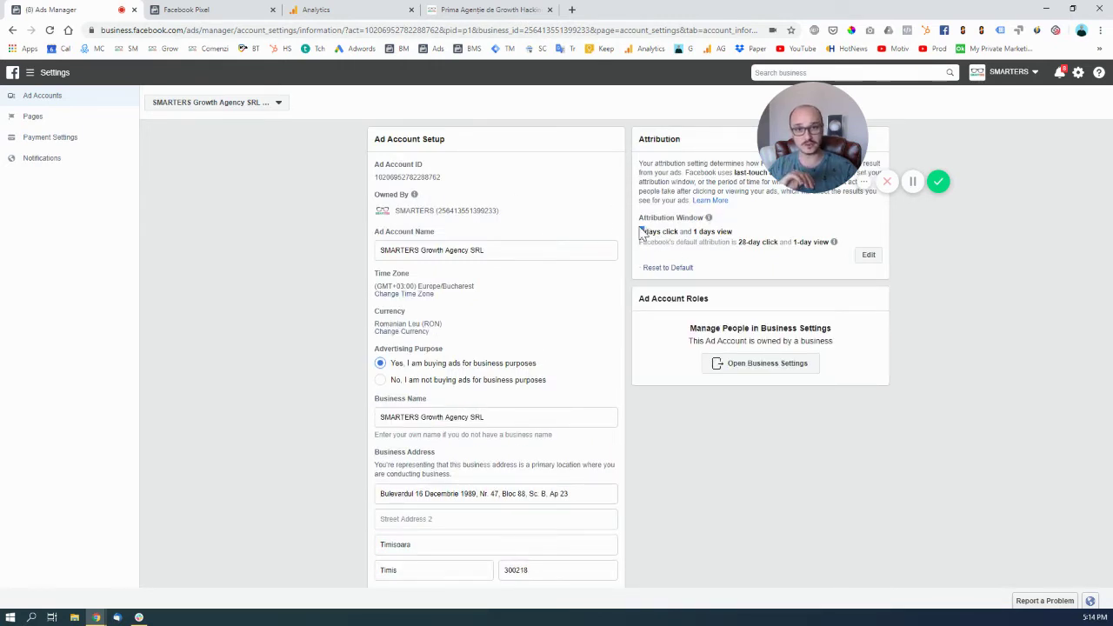
double_click(708, 231)
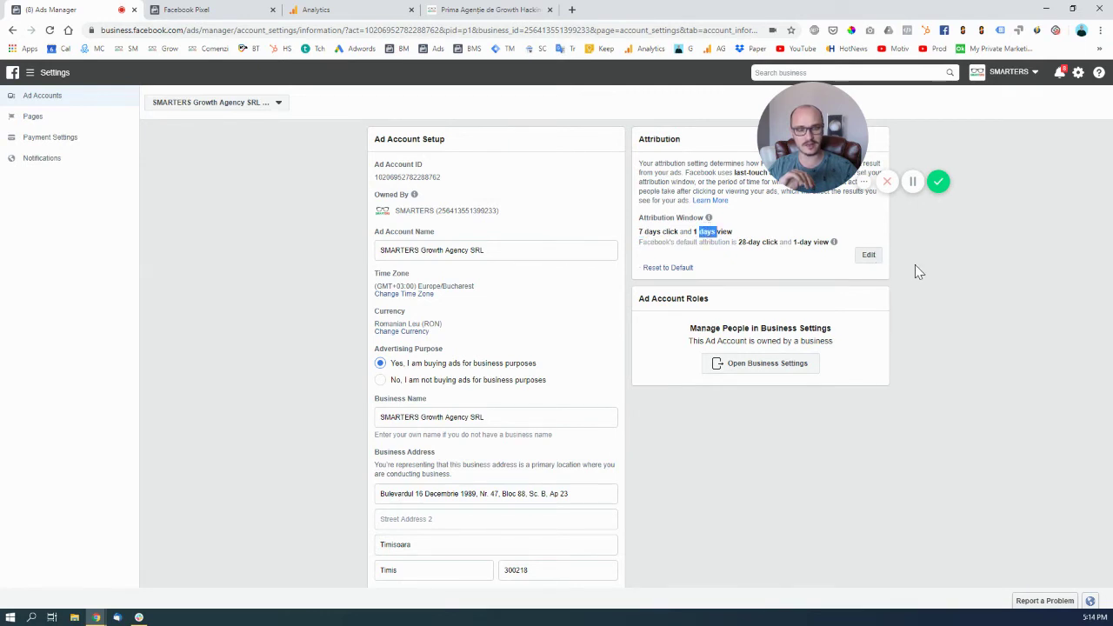
left_click(866, 256)
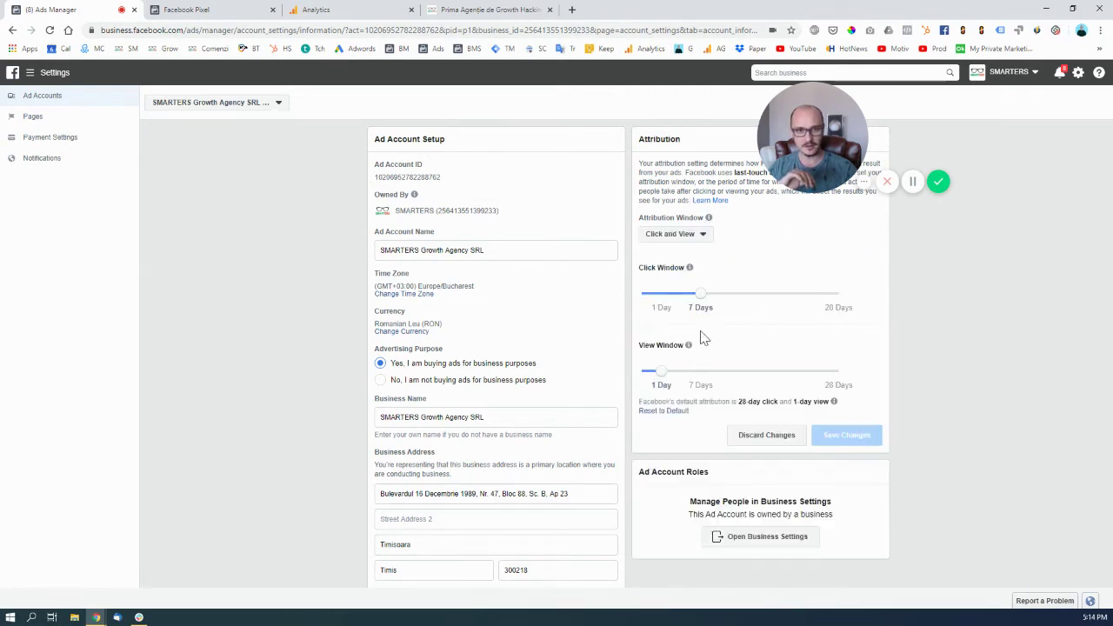
mouse_move(701, 296)
left_mouse_down()
mouse_move(835, 300)
mouse_move(698, 302)
left_mouse_up()
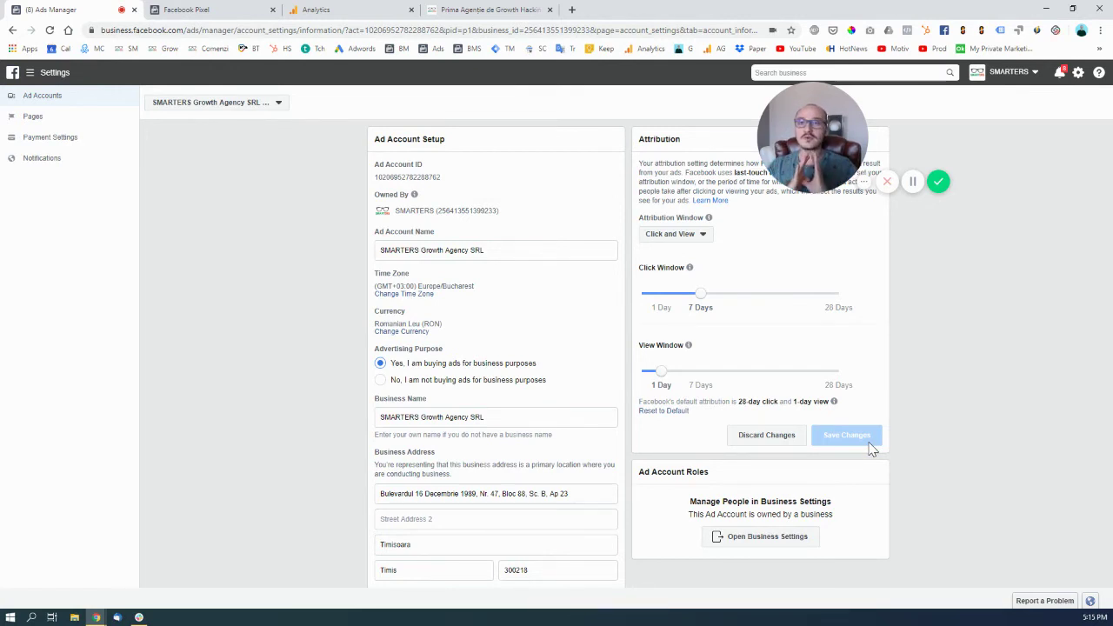
Switch to Google Analytics and expand the Multi-Channel Funnels reports under Conversions
left_click(373, 9)
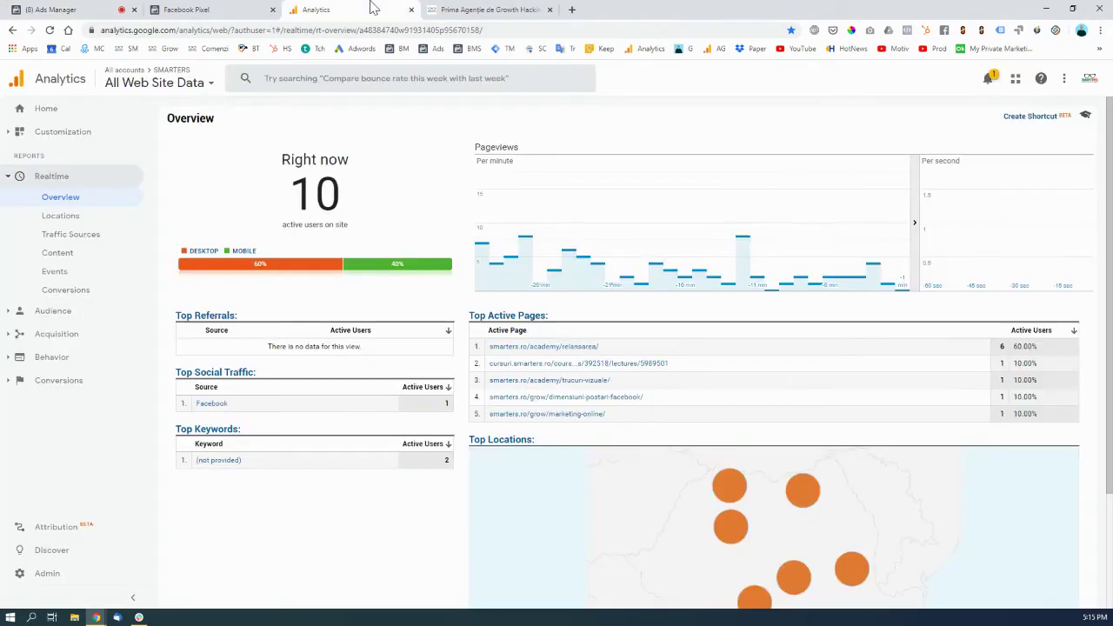
left_click(65, 388)
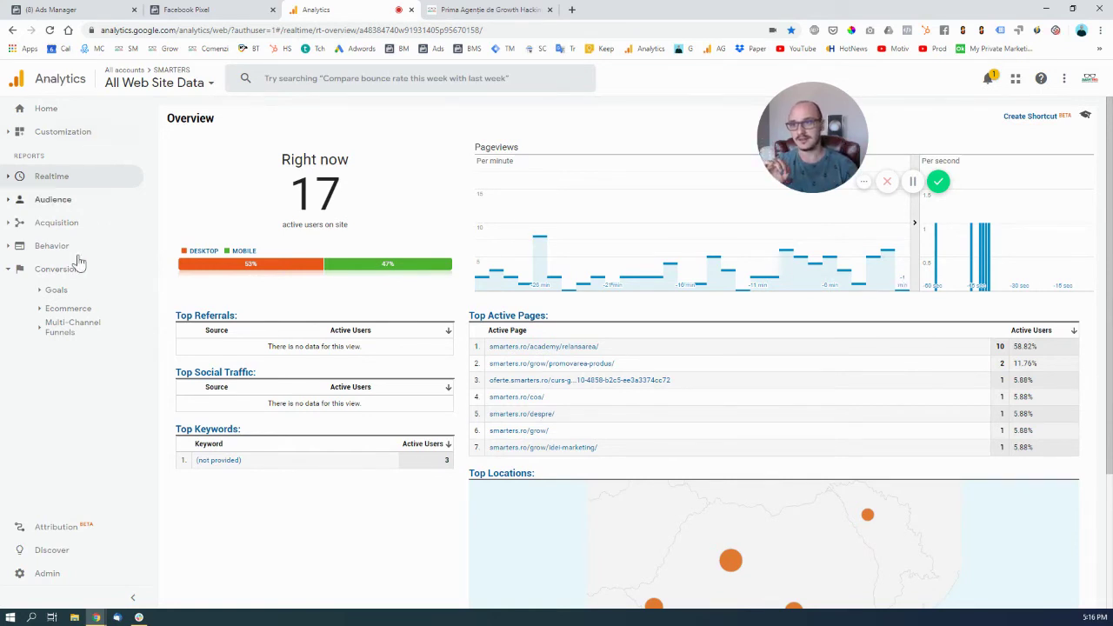
left_click(39, 271)
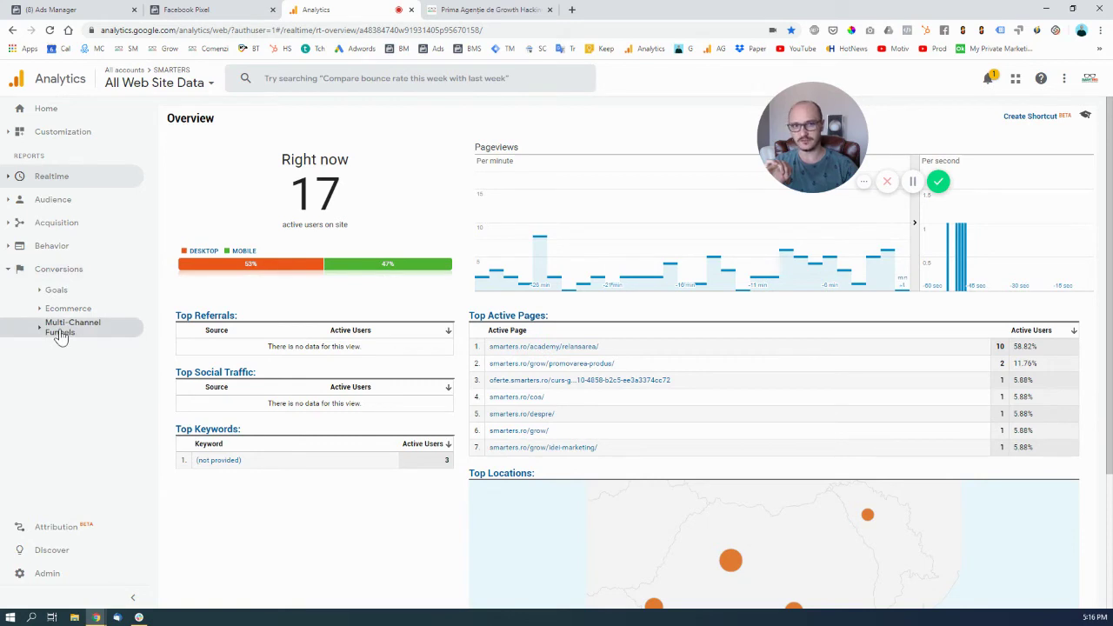
left_click(59, 336)
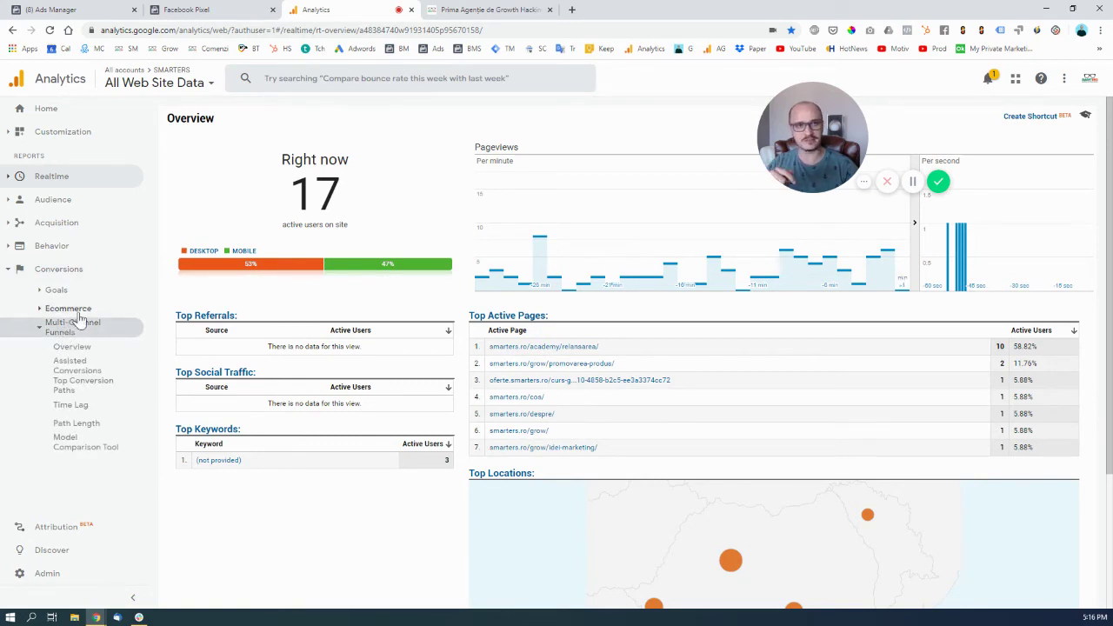